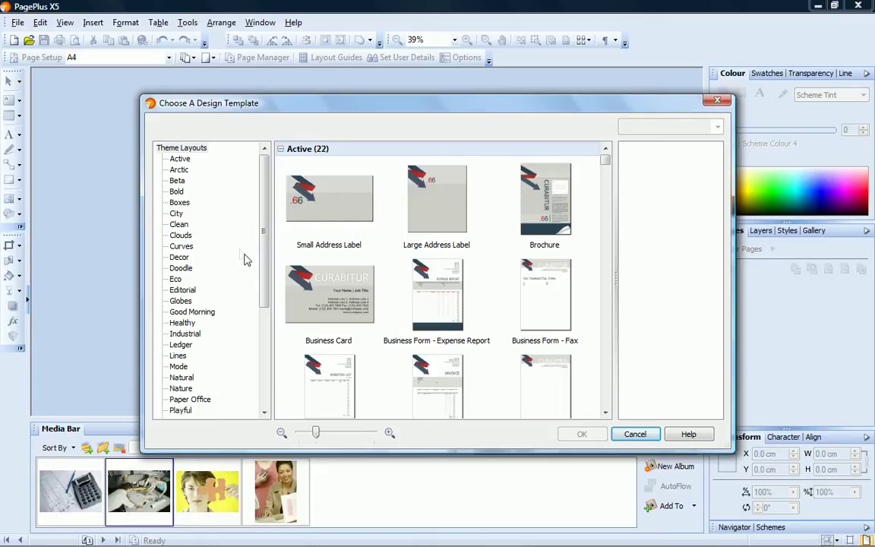
Preview the Bold and Curves themes, then choose the Spiro theme's Newsletter template.
{"action": "left_click", "coordinate": [176, 192]}
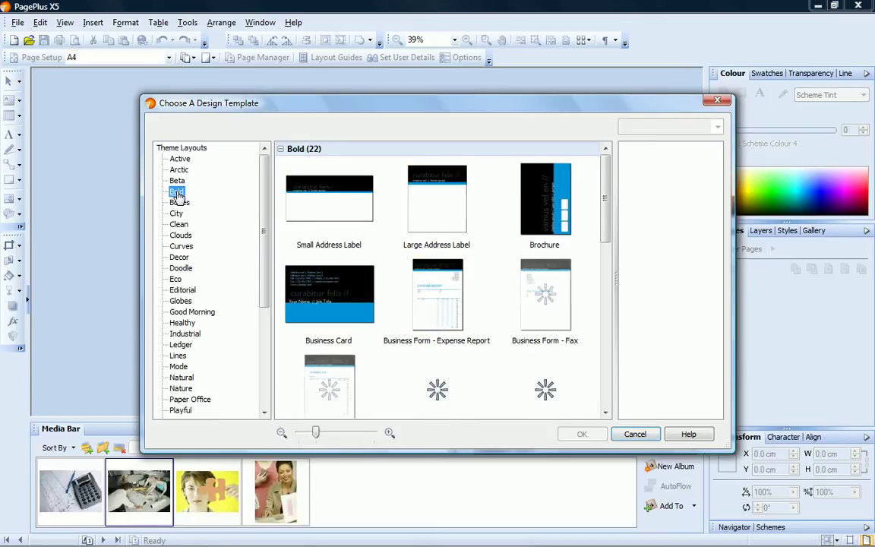
{"action": "left_click", "coordinate": [178, 246]}
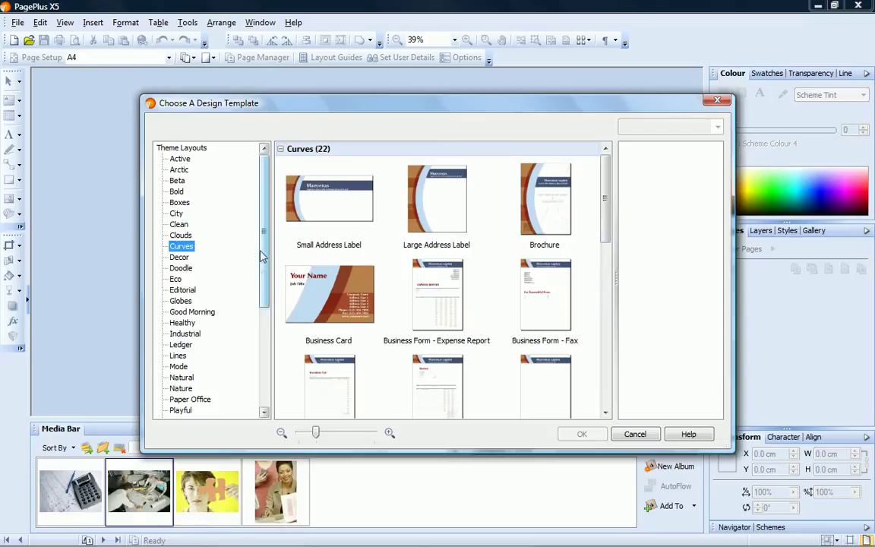
{"action": "left_click_drag", "start_coordinate": [262, 256], "coordinate": [259, 336]}
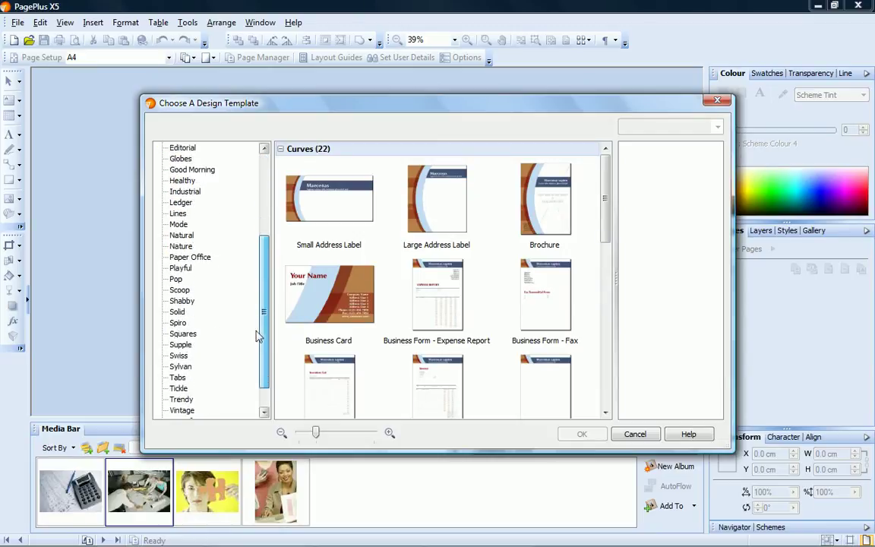
{"action": "left_click", "coordinate": [177, 323]}
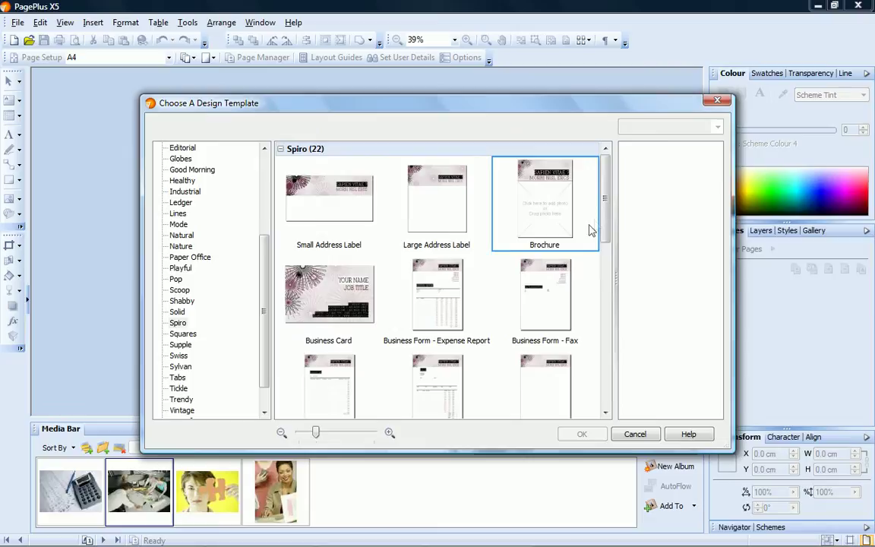
{"action": "left_click_drag", "start_coordinate": [603, 220], "coordinate": [608, 402]}
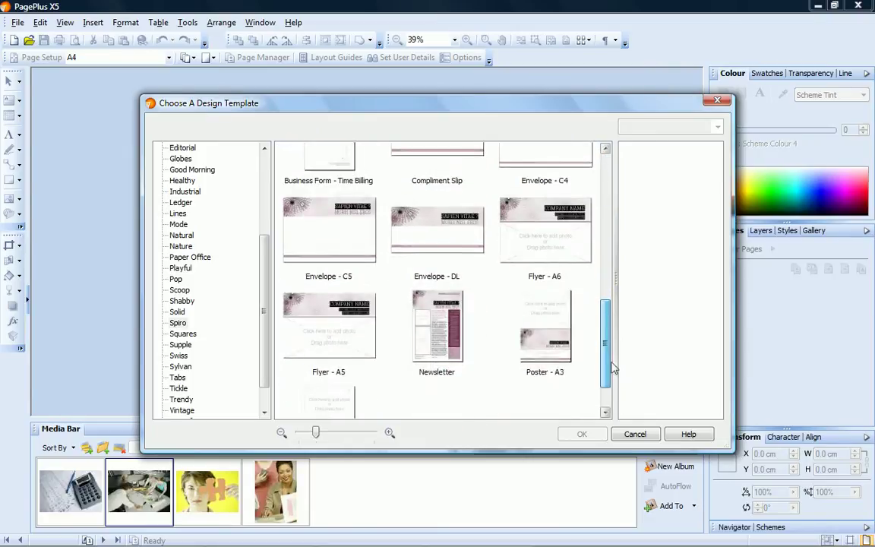
{"action": "left_click", "coordinate": [429, 315]}
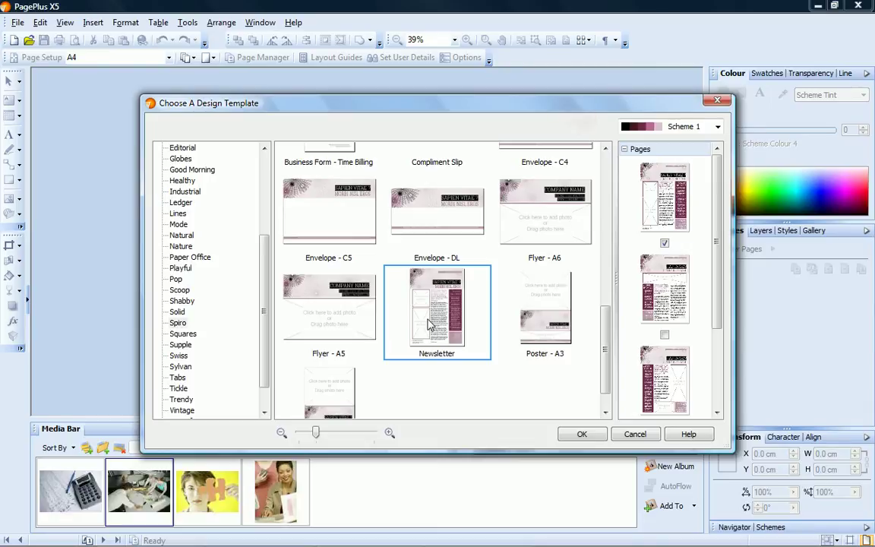
Keep Scheme 1, include the second page, and create the Spiro newsletter publication.
{"action": "left_click", "coordinate": [718, 127]}
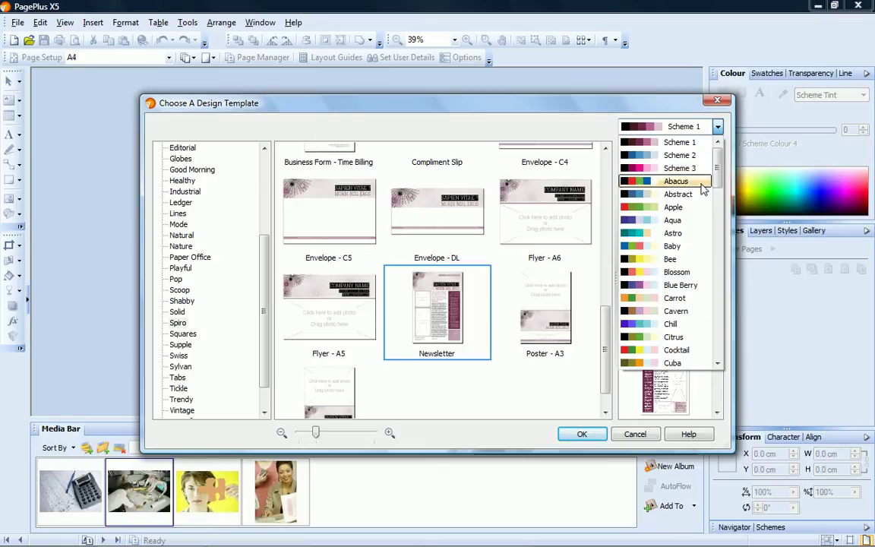
{"action": "left_click", "coordinate": [708, 143]}
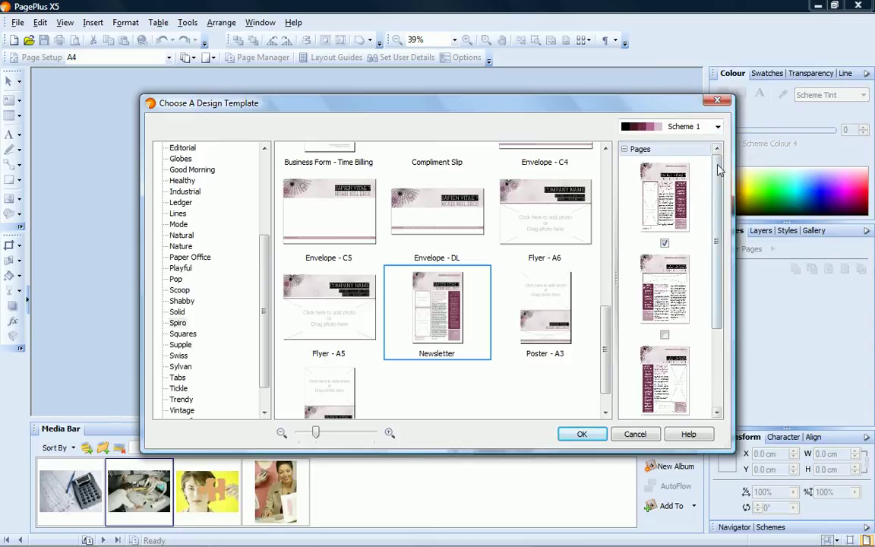
{"action": "mouse_move", "coordinate": [716, 160]}
{"action": "left_mouse_down"}
{"action": "mouse_move", "coordinate": [721, 278]}
{"action": "mouse_move", "coordinate": [722, 158]}
{"action": "left_mouse_up"}
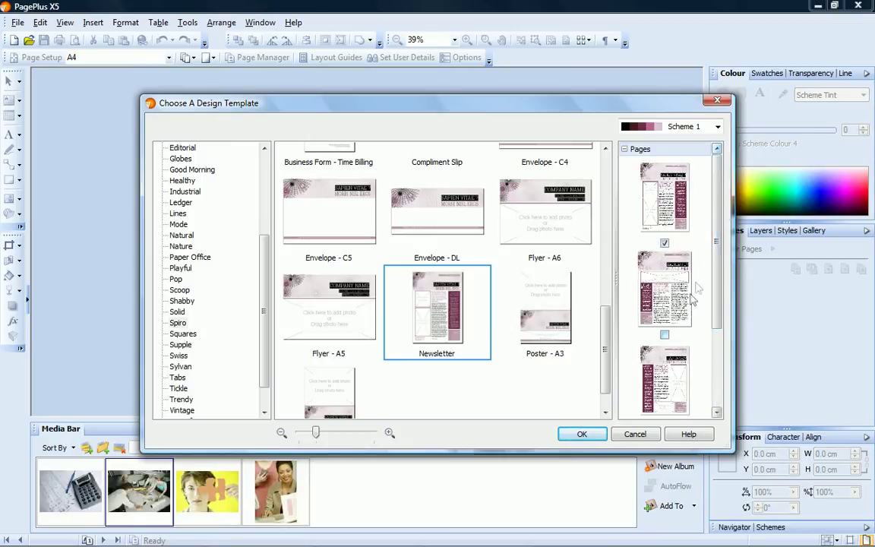
{"action": "left_click", "coordinate": [665, 337]}
{"action": "left_click", "coordinate": [583, 437]}
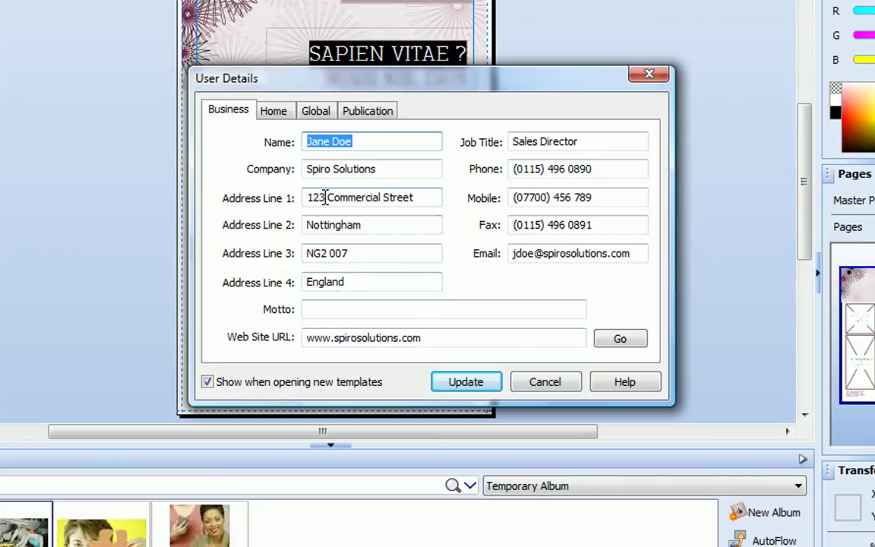
Change Address Line 1's house number to 456 and its last word to Drive, then update.
{"action": "left_click_drag", "start_coordinate": [325, 198], "coordinate": [305, 197]}
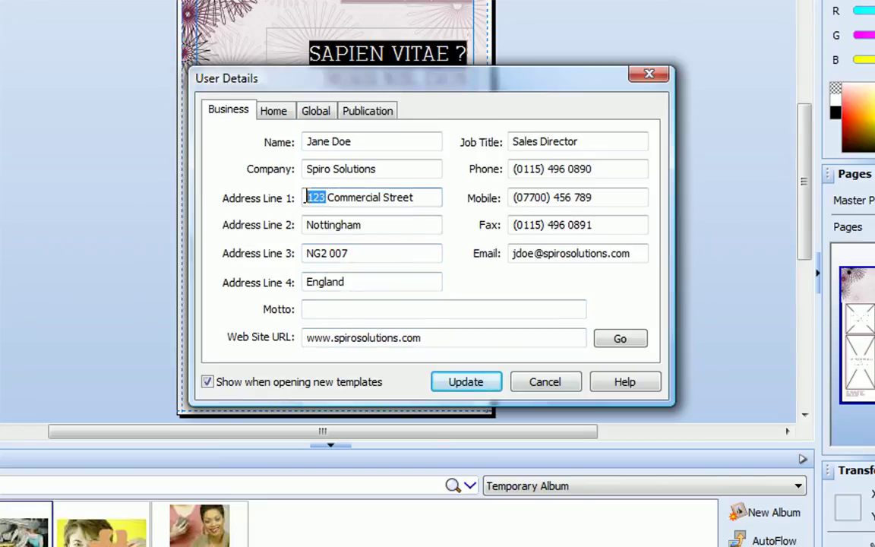
{"action": "type", "text": "456"}
{"action": "left_click_drag", "start_coordinate": [382, 197], "coordinate": [429, 199]}
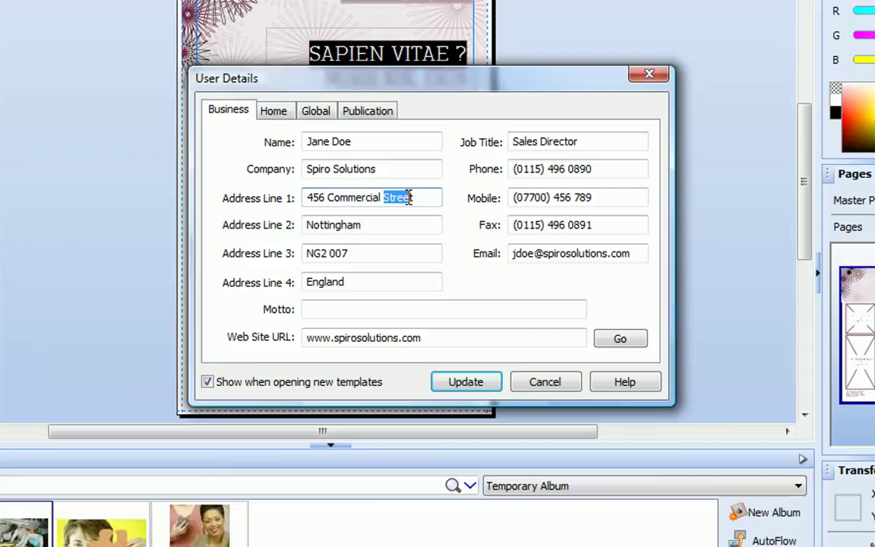
{"action": "key", "text": "BackSpace"}
{"action": "type", "text": "Drive"}
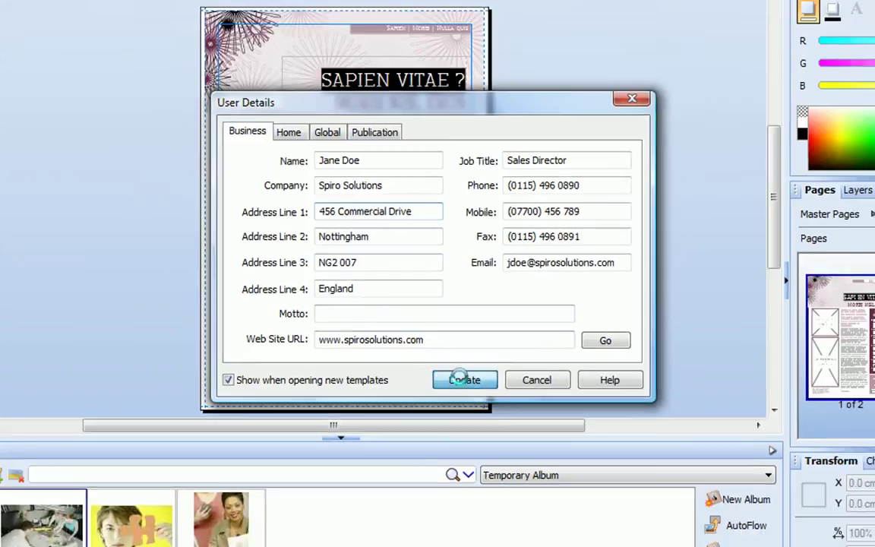
{"action": "left_click", "coordinate": [466, 381]}
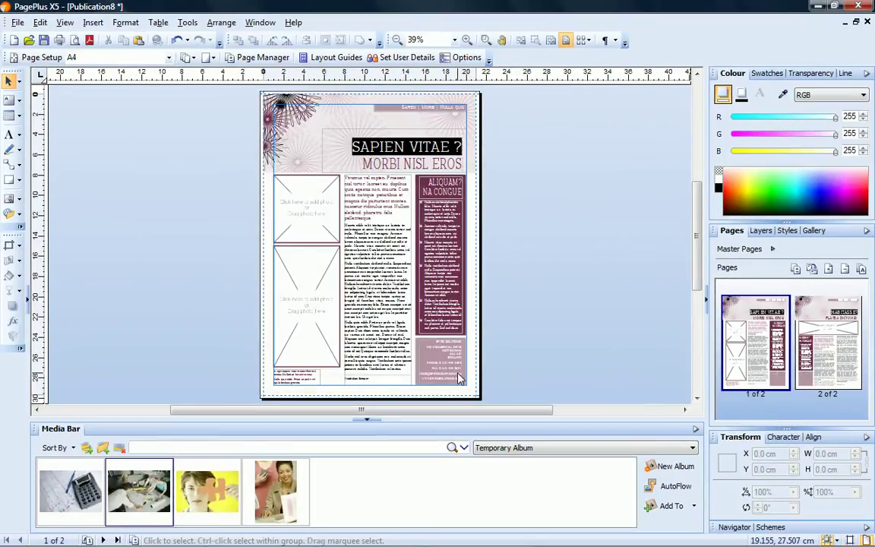
Set the lower-right company contact text to 10.5 pt bold.
{"action": "left_click", "coordinate": [434, 344]}
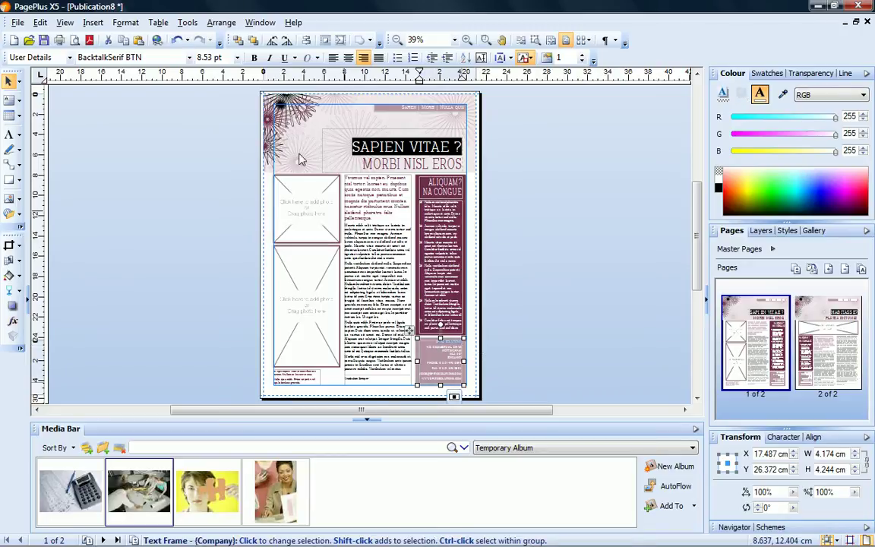
{"action": "left_click", "coordinate": [237, 58]}
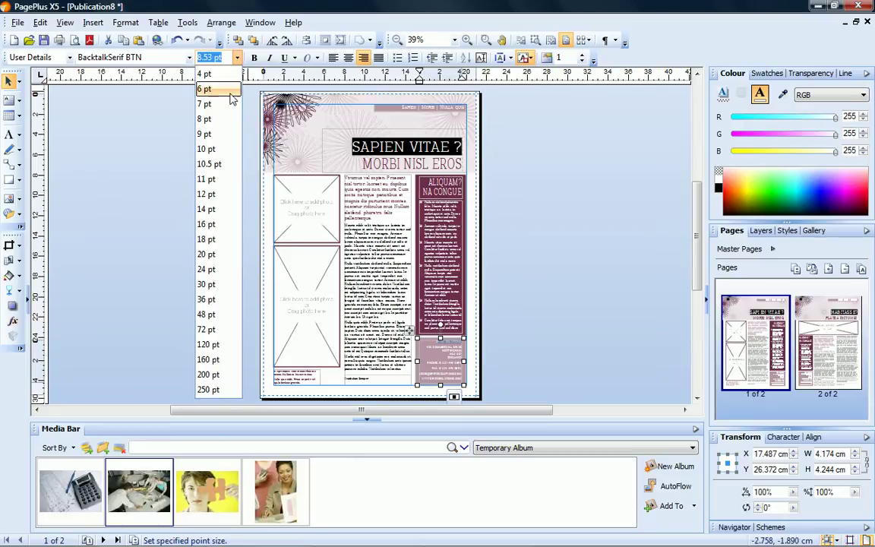
{"action": "left_click", "coordinate": [229, 162]}
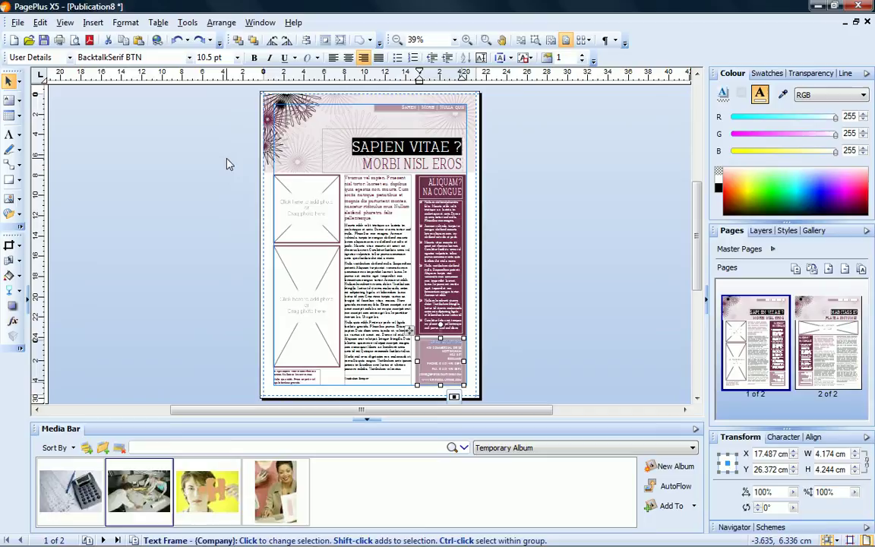
{"action": "left_click", "coordinate": [255, 59]}
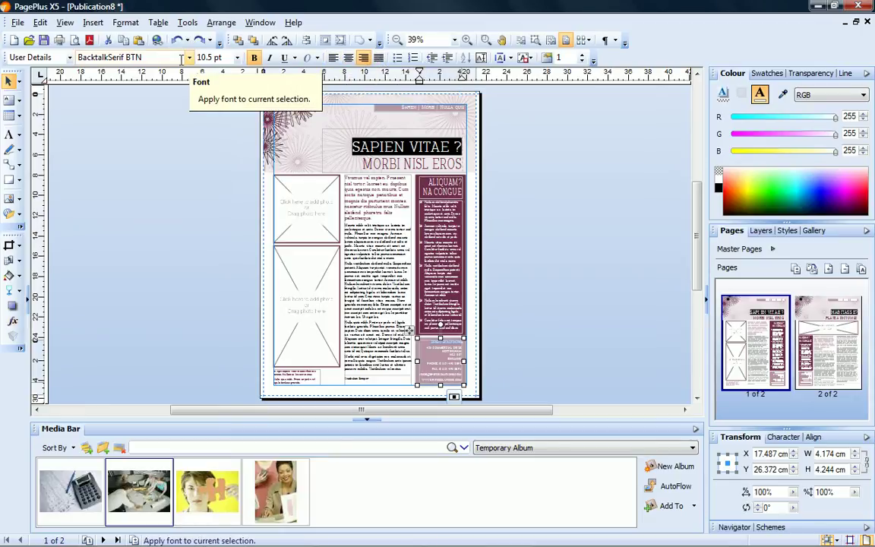
{"action": "left_click", "coordinate": [212, 186]}
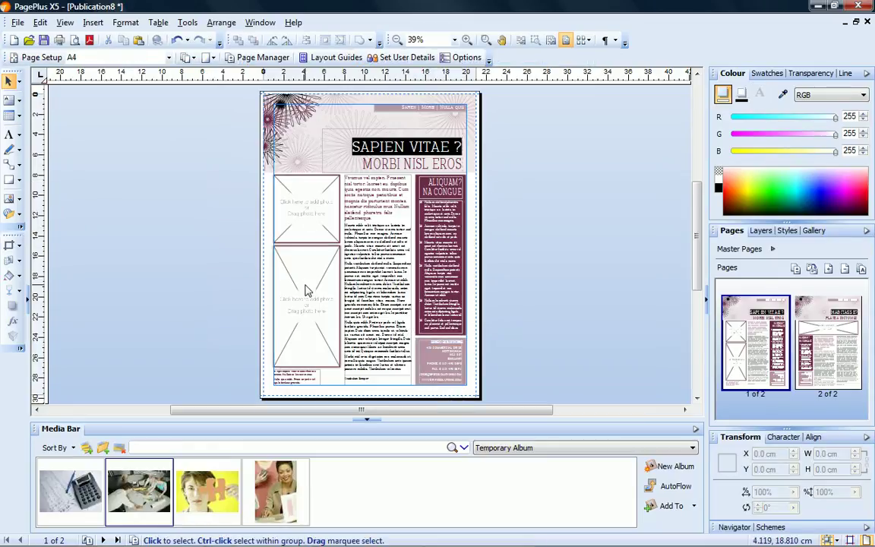
Drop the calculator and woman-at-desk photos into page 1's frames and show How To help.
{"action": "double_click", "coordinate": [322, 232]}
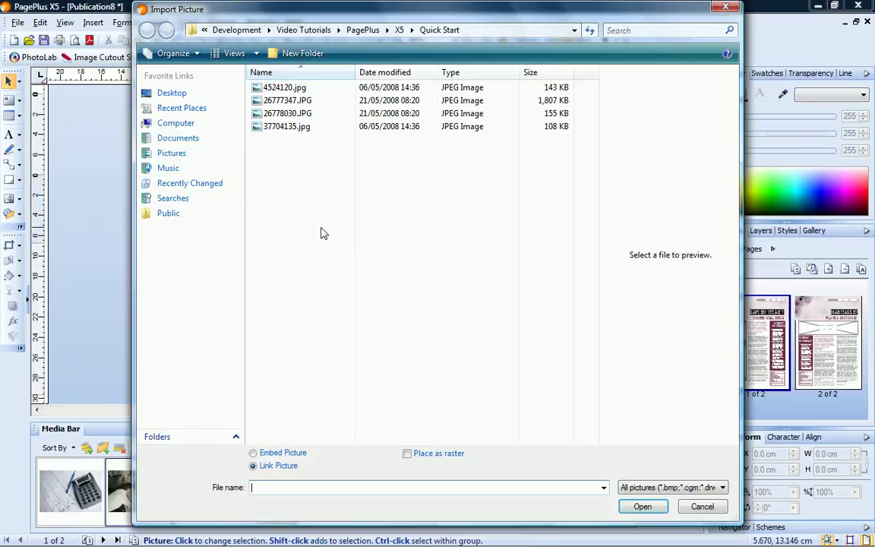
{"action": "left_click", "coordinate": [702, 507]}
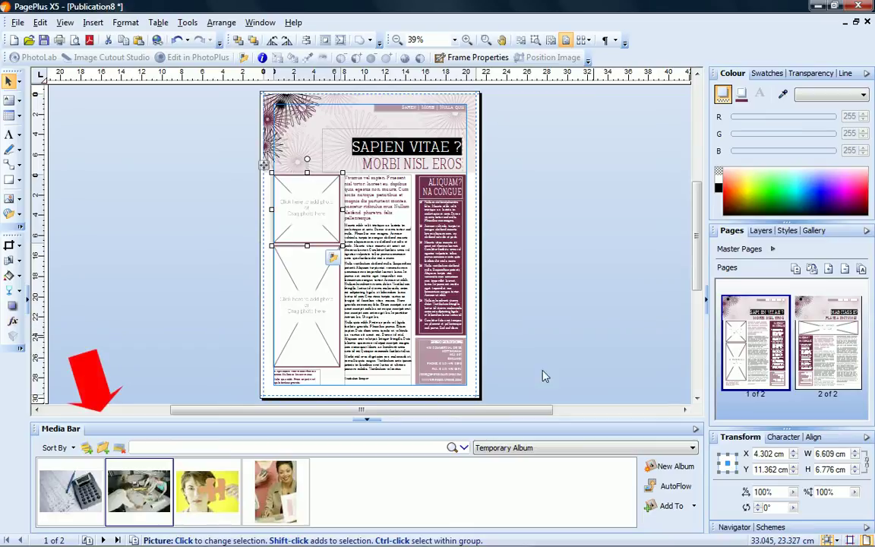
{"action": "left_click_drag", "start_coordinate": [70, 490], "coordinate": [297, 221]}
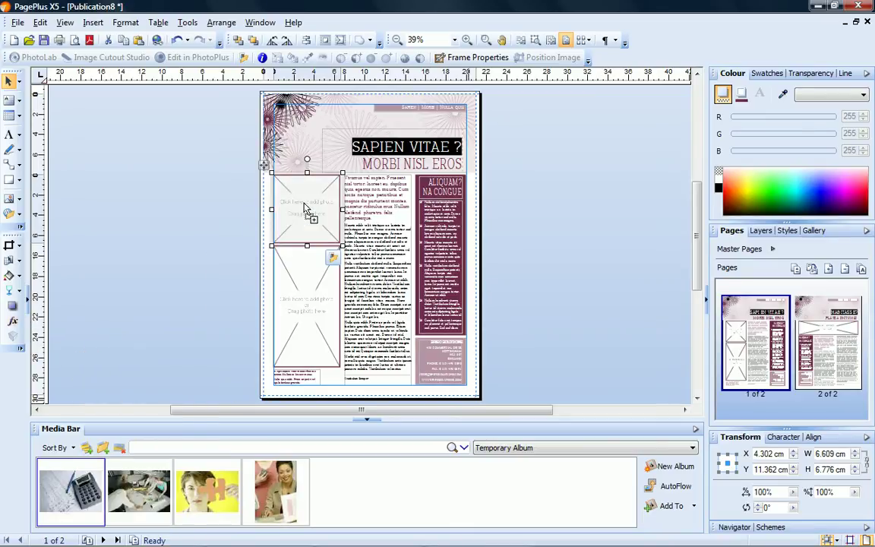
{"action": "left_click_drag", "start_coordinate": [275, 492], "coordinate": [304, 308]}
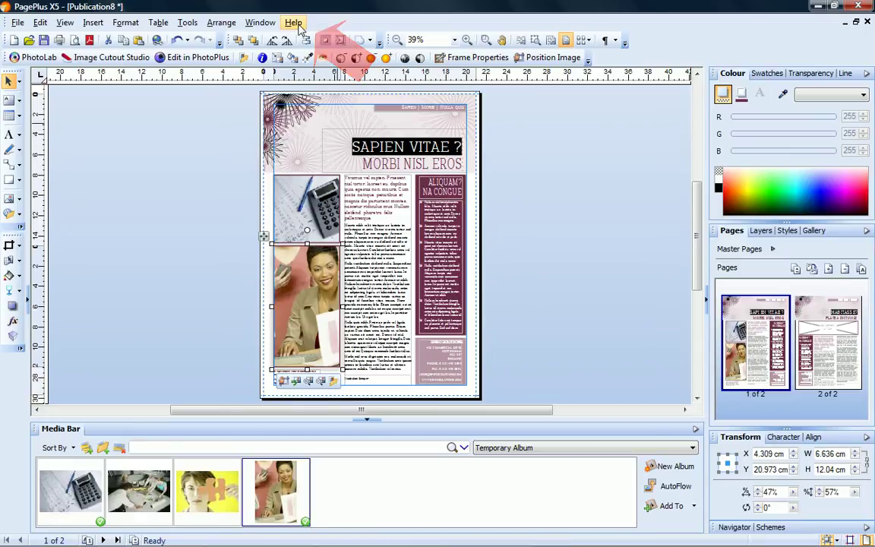
{"action": "left_click", "coordinate": [29, 293]}
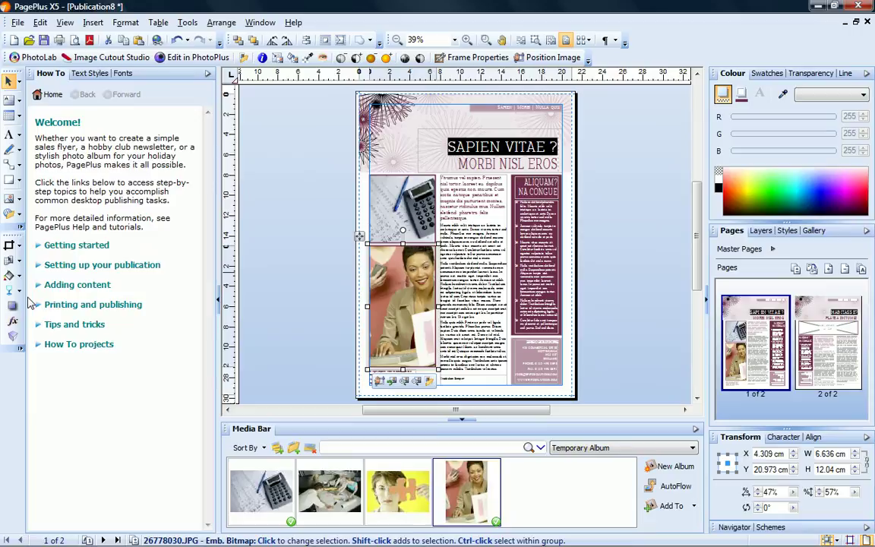
Hide How To, go to page 2, and fill its banner frame with the puzzle-piece woman photo.
{"action": "left_click", "coordinate": [219, 301]}
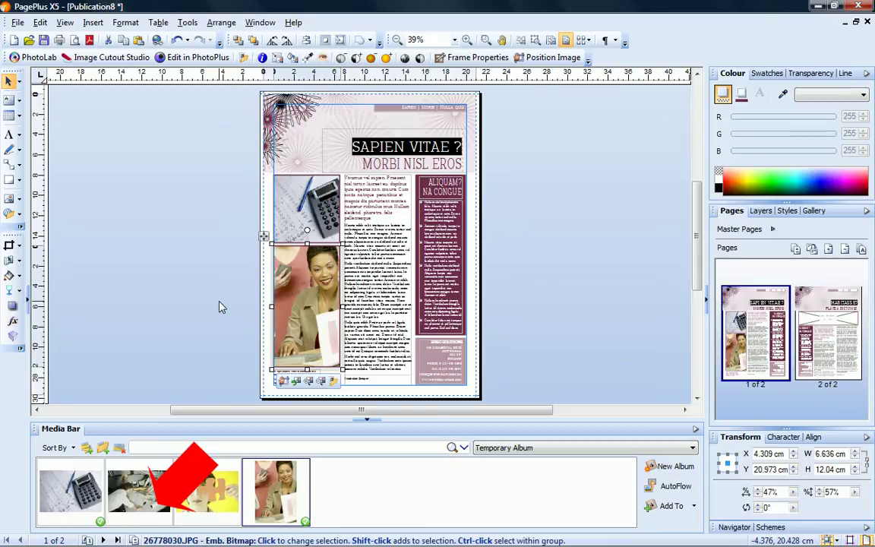
{"action": "left_click", "coordinate": [219, 307]}
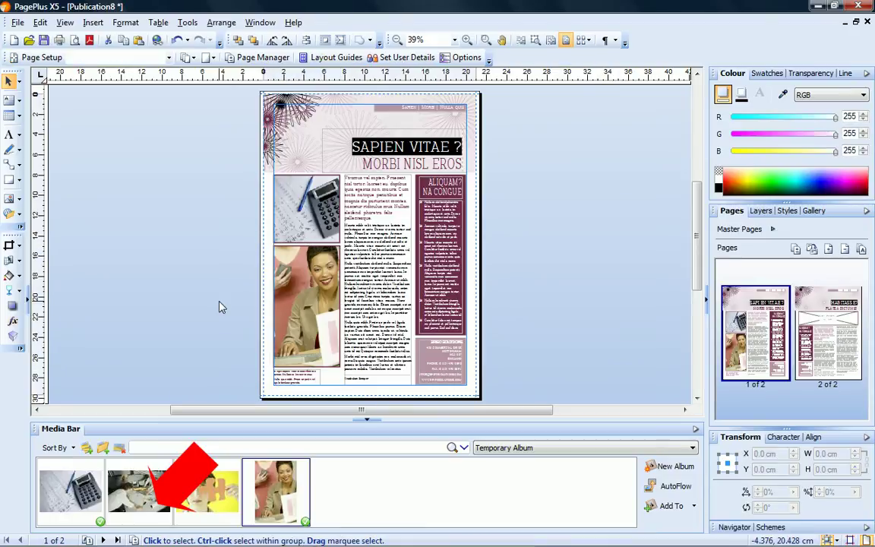
{"action": "left_click", "coordinate": [103, 540]}
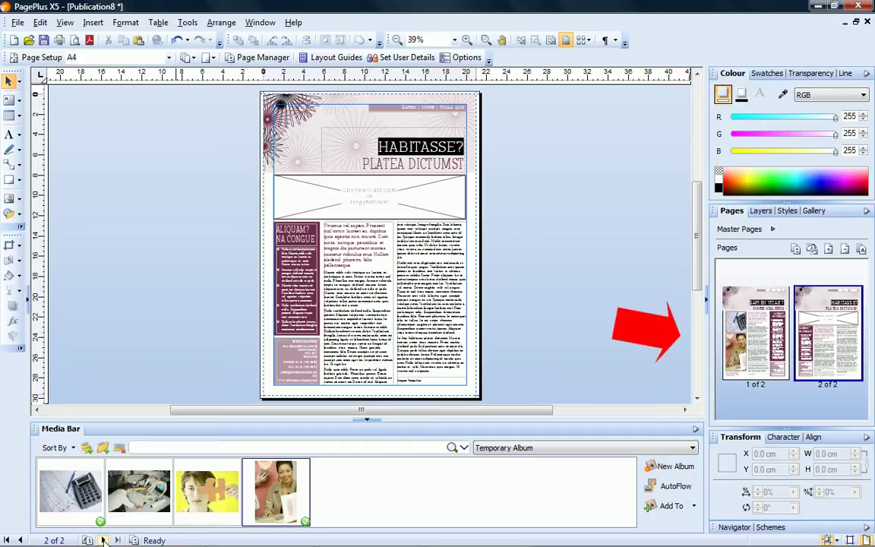
{"action": "left_click", "coordinate": [766, 351]}
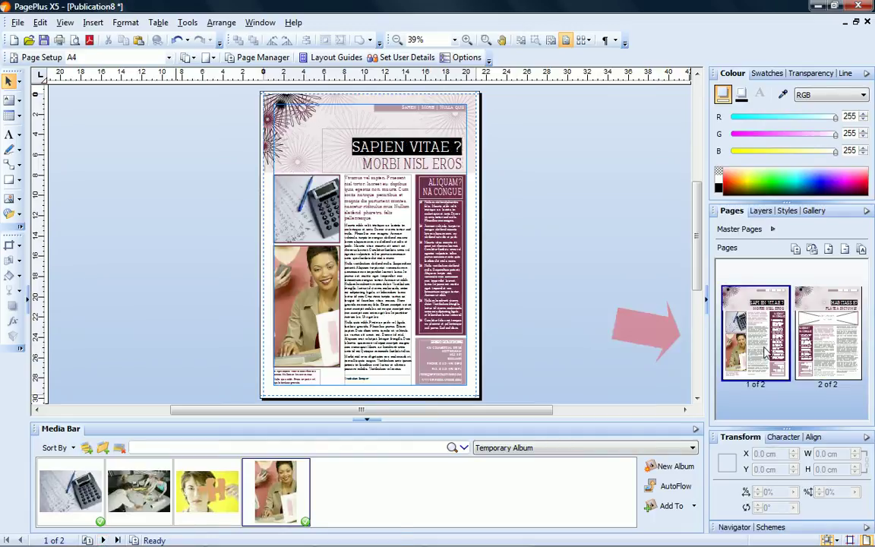
{"action": "left_click", "coordinate": [823, 351]}
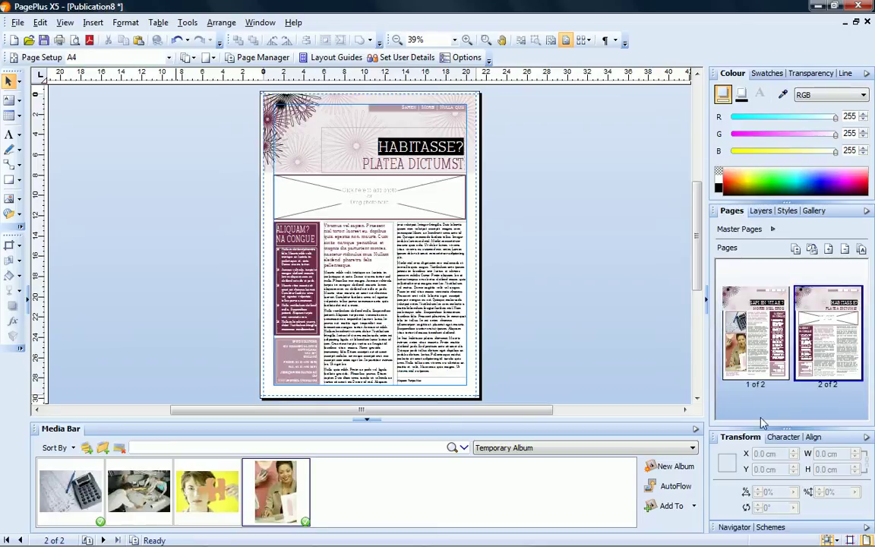
{"action": "left_click_drag", "start_coordinate": [135, 447], "coordinate": [397, 199]}
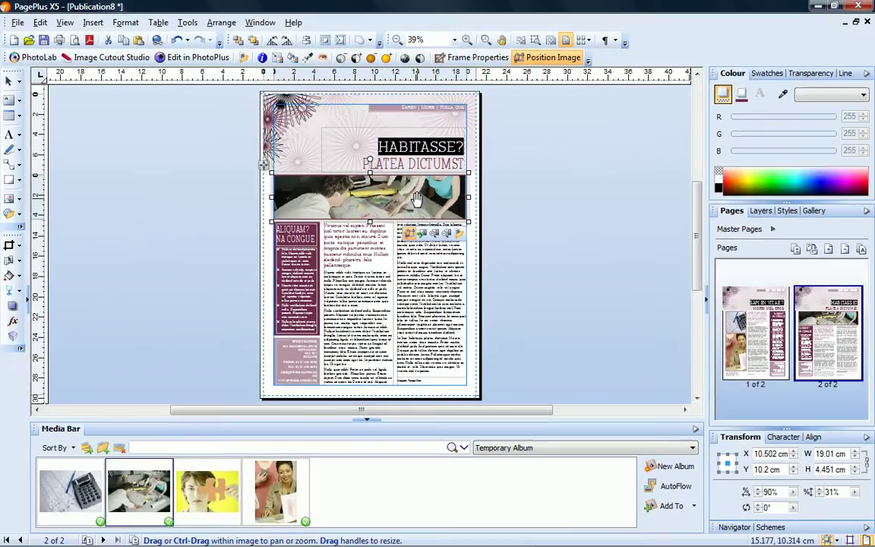
{"action": "left_click_drag", "start_coordinate": [232, 487], "coordinate": [369, 196]}
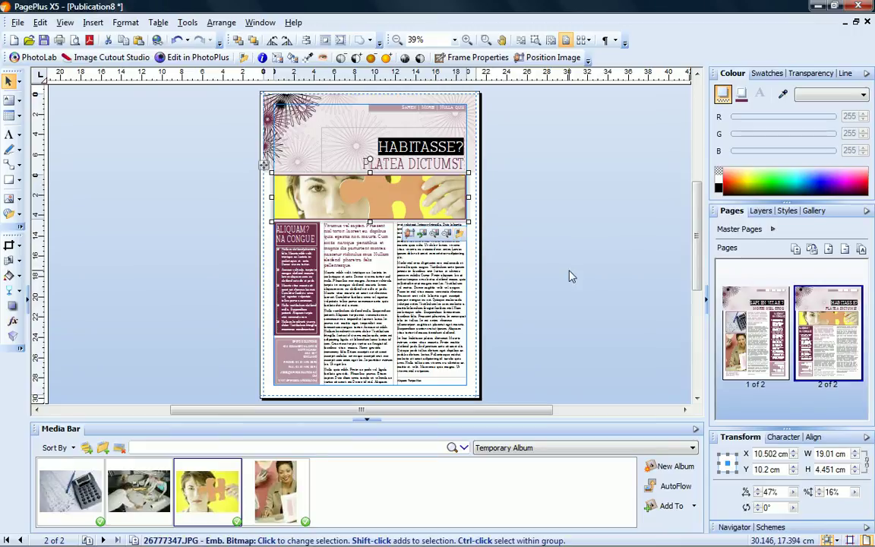
On page 1, replace the headline text with 'SPIRO SOLUTIONS'.
{"action": "left_click", "coordinate": [756, 349]}
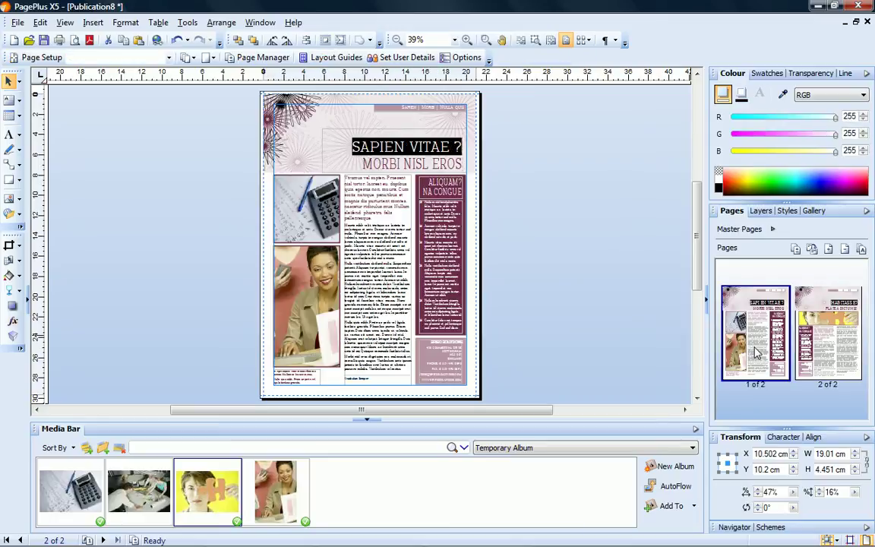
{"action": "left_click", "coordinate": [353, 143]}
{"action": "left_click_drag", "start_coordinate": [353, 143], "coordinate": [459, 146]}
{"action": "type", "text": "SP"}
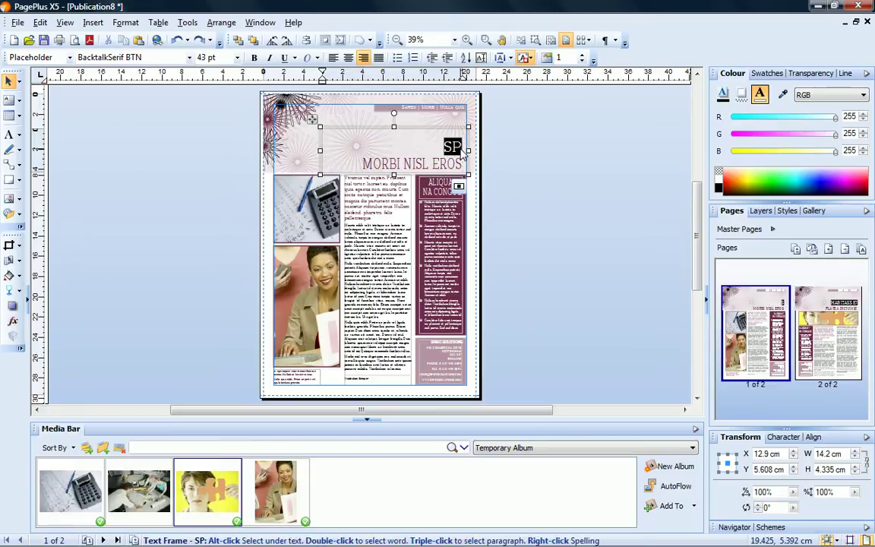
{"action": "type", "text": "IRO SOLUTIONS"}
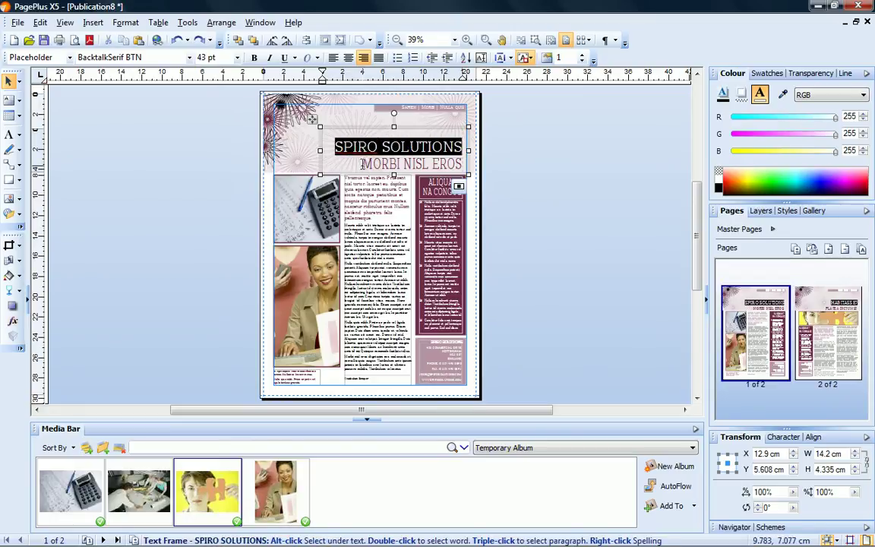
Replace the subtitle with 'WINTER 2010' and select it.
{"action": "left_click_drag", "start_coordinate": [362, 164], "coordinate": [462, 164]}
{"action": "type", "text": "WINTER 2010"}
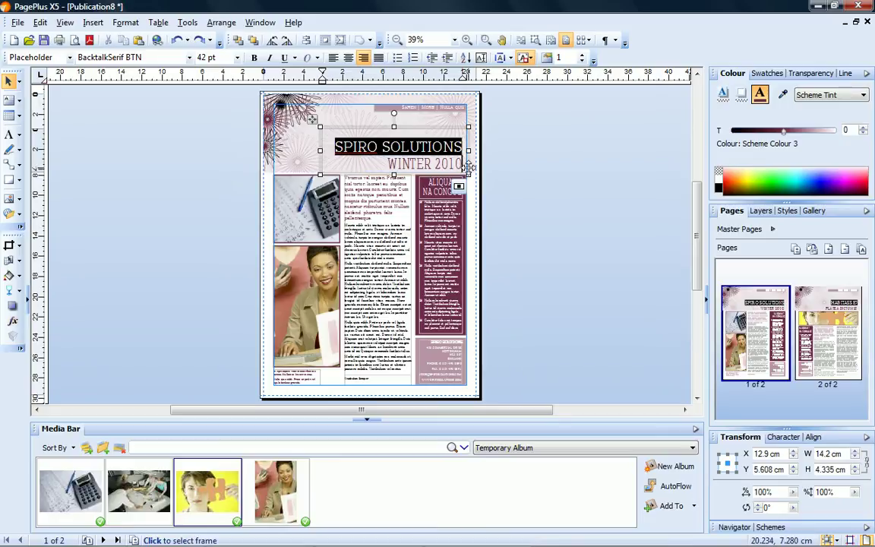
{"action": "left_click_drag", "start_coordinate": [388, 162], "coordinate": [465, 174]}
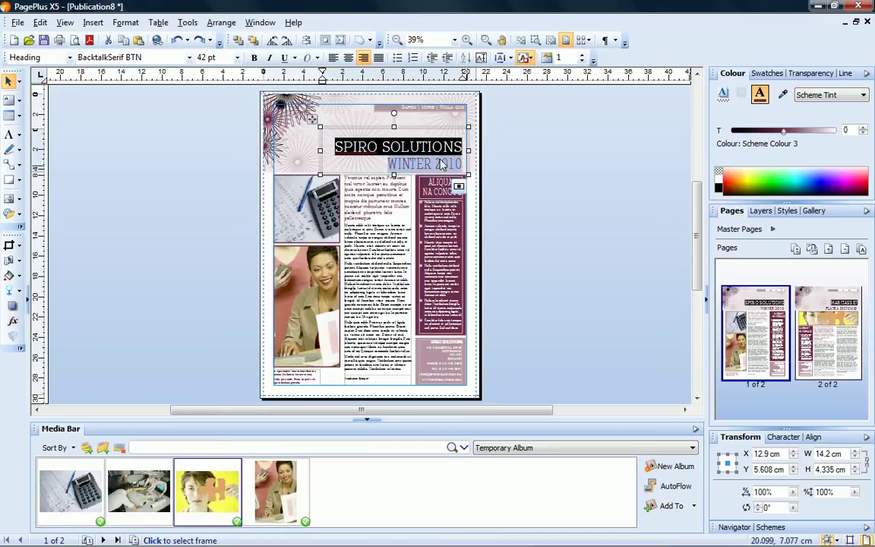
Make WINTER 2010 bold and colour it with scheme colour 4.
{"action": "left_click", "coordinate": [254, 59]}
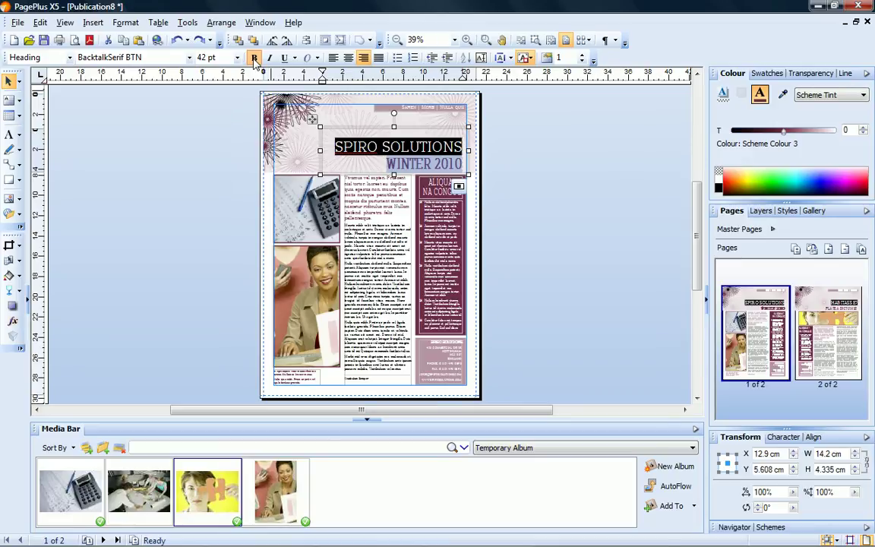
{"action": "left_click", "coordinate": [776, 76]}
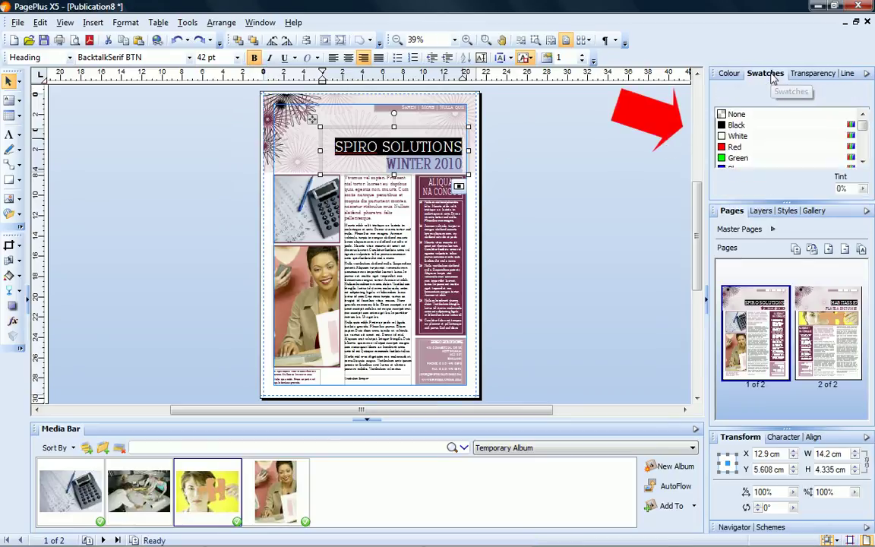
{"action": "scroll", "coordinate": [776, 122], "scroll_direction": "down", "scroll_amount": 2}
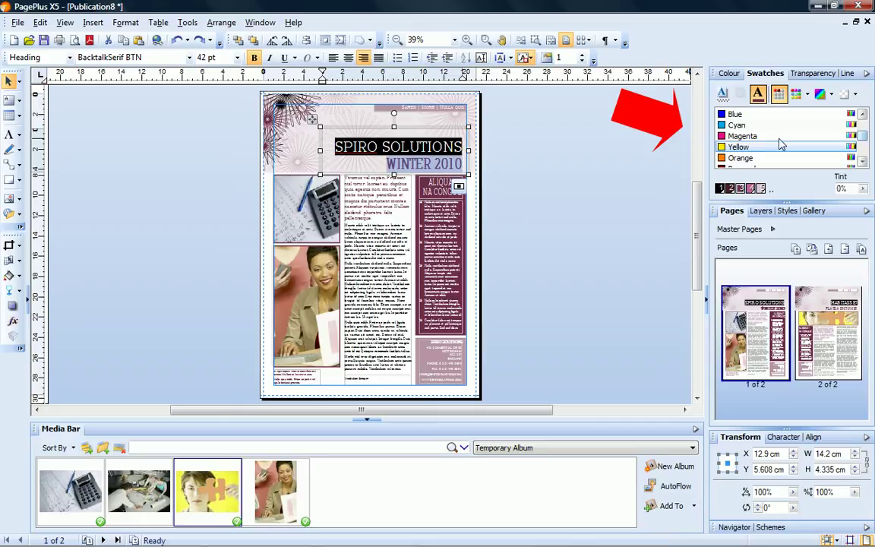
{"action": "left_click", "coordinate": [748, 158]}
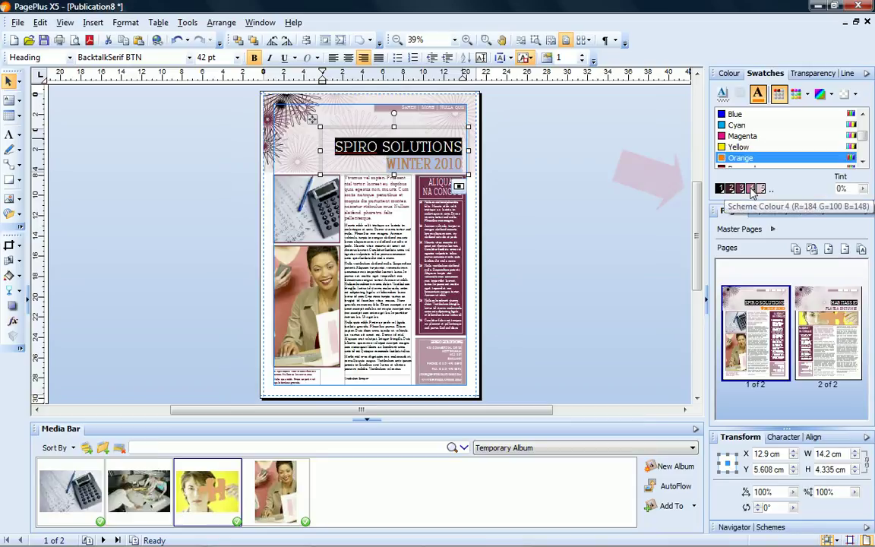
{"action": "left_click", "coordinate": [751, 189]}
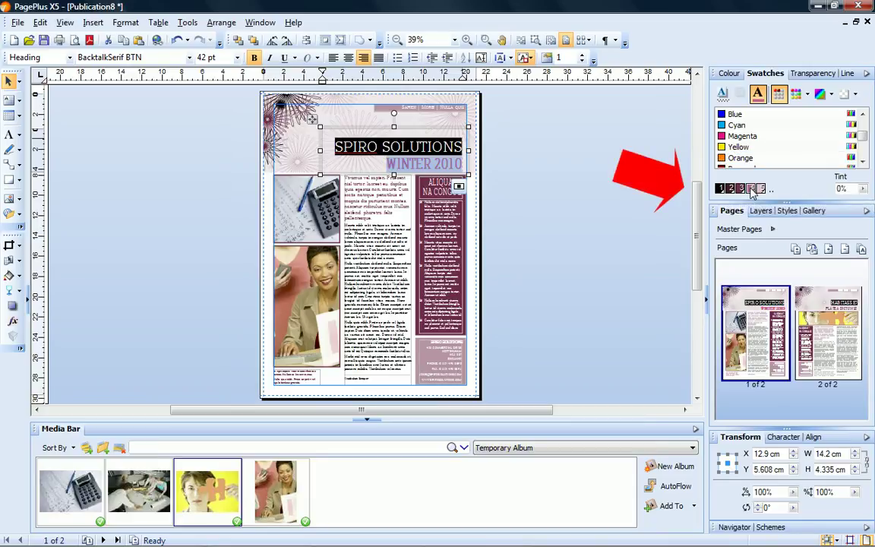
{"action": "left_click", "coordinate": [673, 230]}
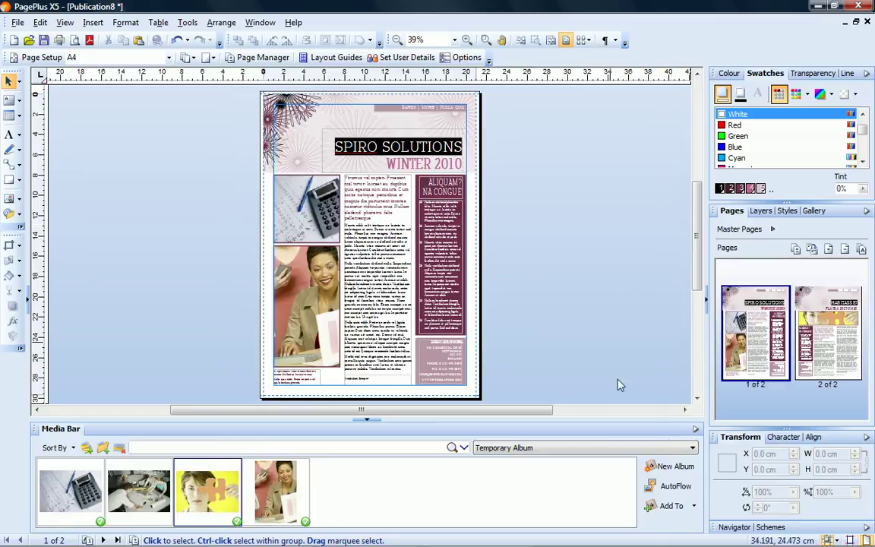
Try the Abstract colour scheme, then apply blue Scheme 2 to the publication.
{"action": "left_click", "coordinate": [771, 529]}
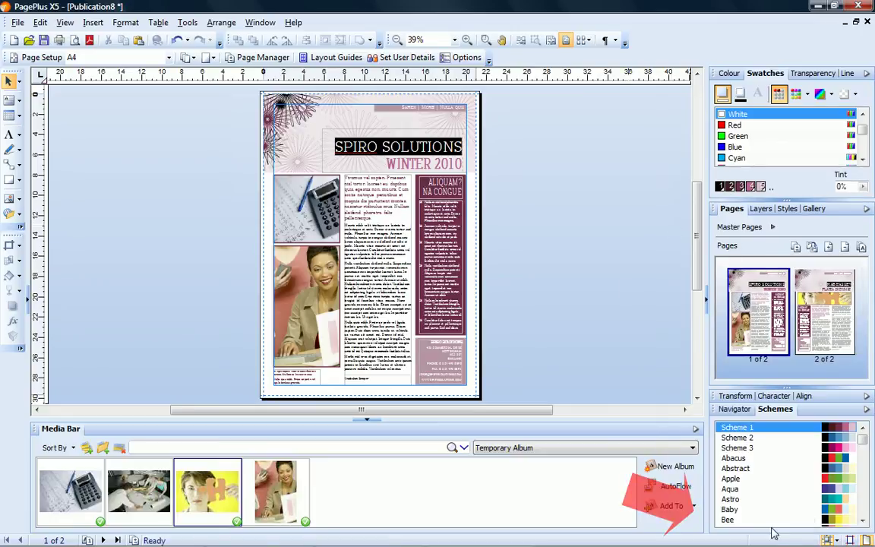
{"action": "left_click", "coordinate": [746, 471]}
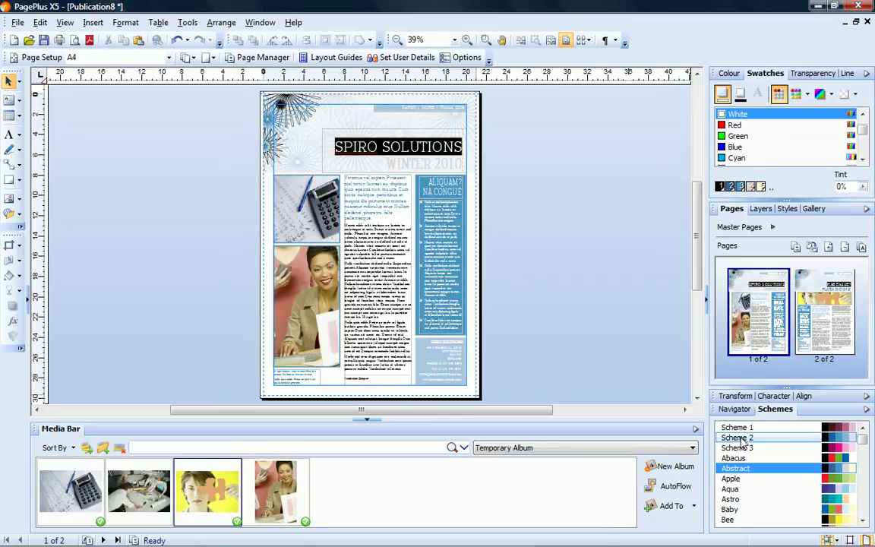
{"action": "left_click", "coordinate": [743, 439]}
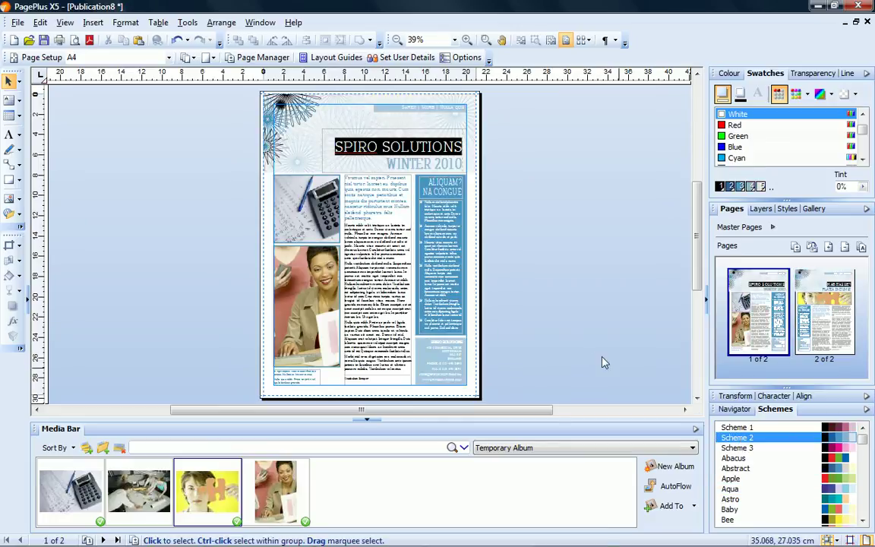